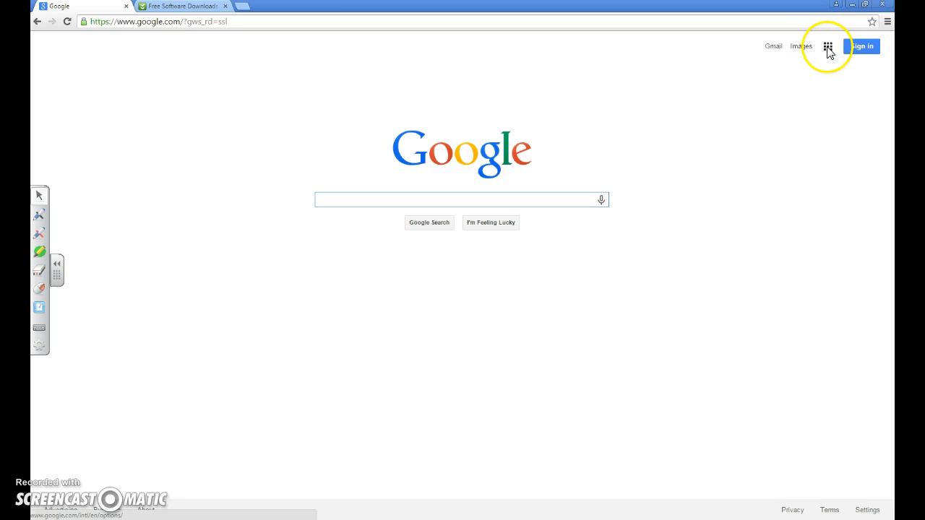
- Open Google Drive from the Google apps, sign in with the account password, and decline saving the password in the browser
{"action": "left_click", "coordinate": [827, 47]}
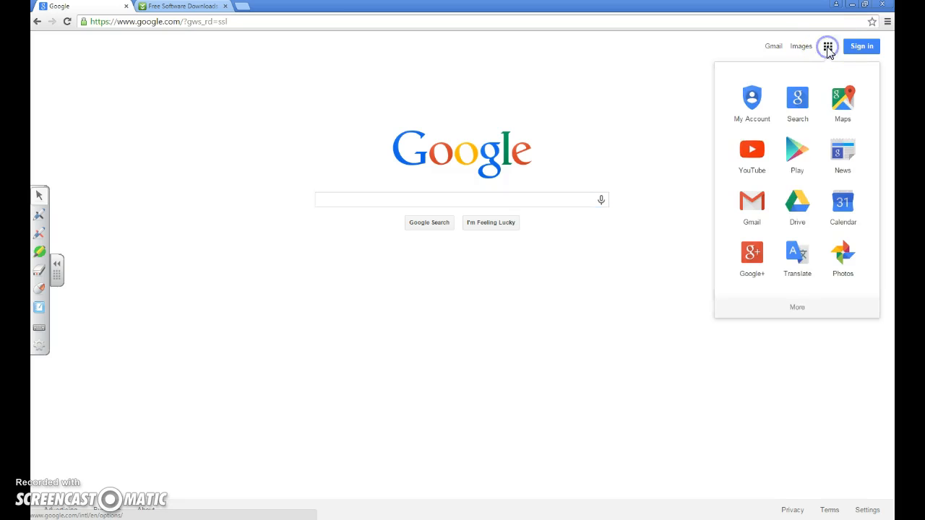
{"action": "left_click", "coordinate": [798, 206]}
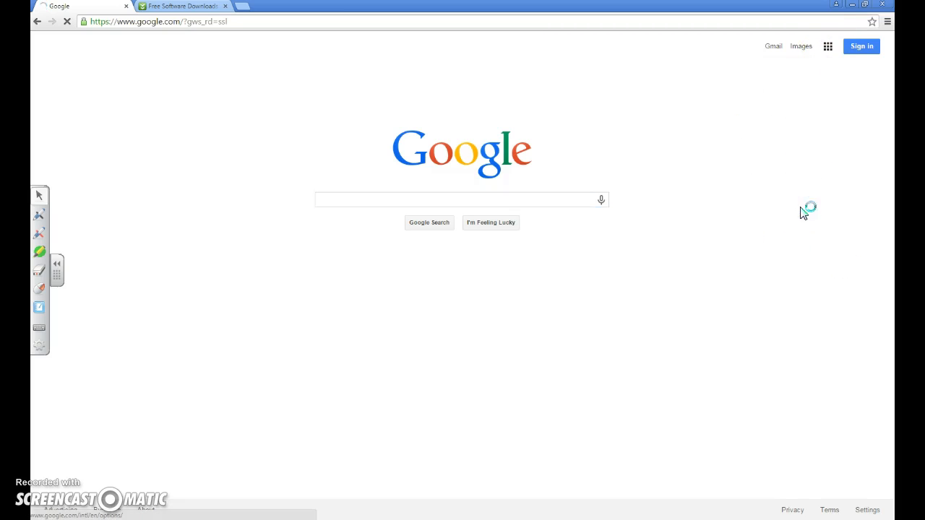
{"action": "left_click", "coordinate": [457, 262]}
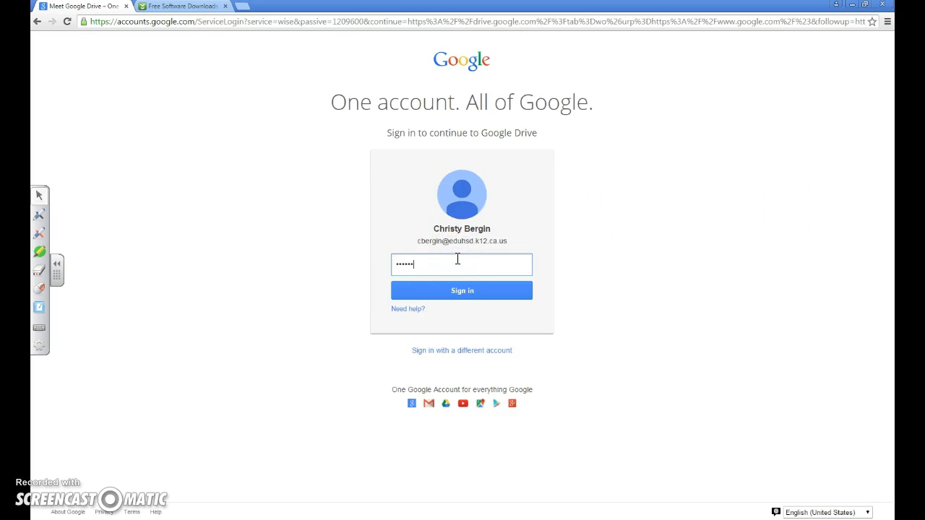
{"action": "key", "text": "Return"}
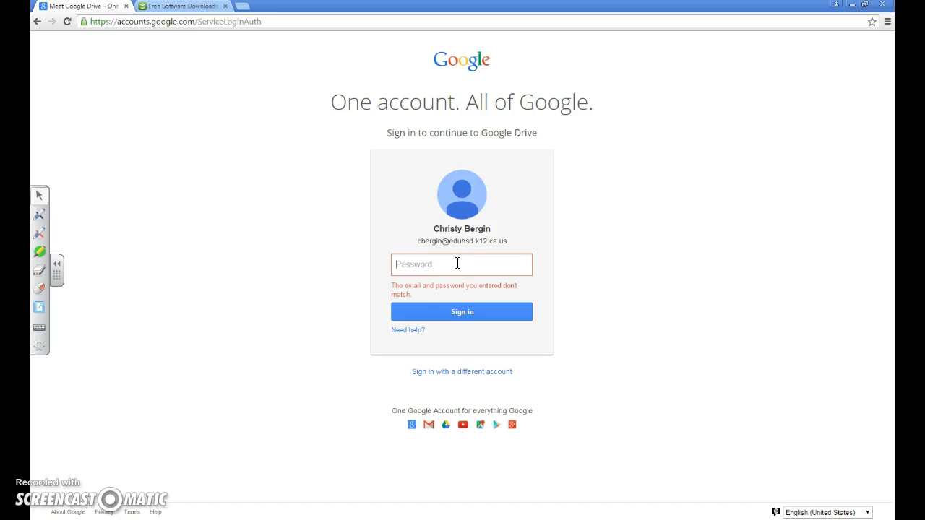
{"action": "key", "text": "Return"}
{"action": "left_click", "coordinate": [436, 270]}
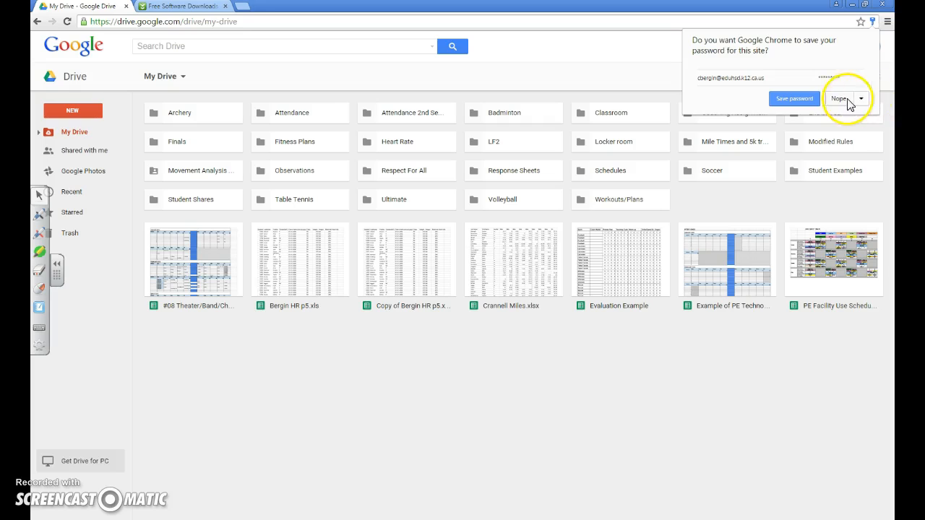
{"action": "left_click", "coordinate": [838, 98]}
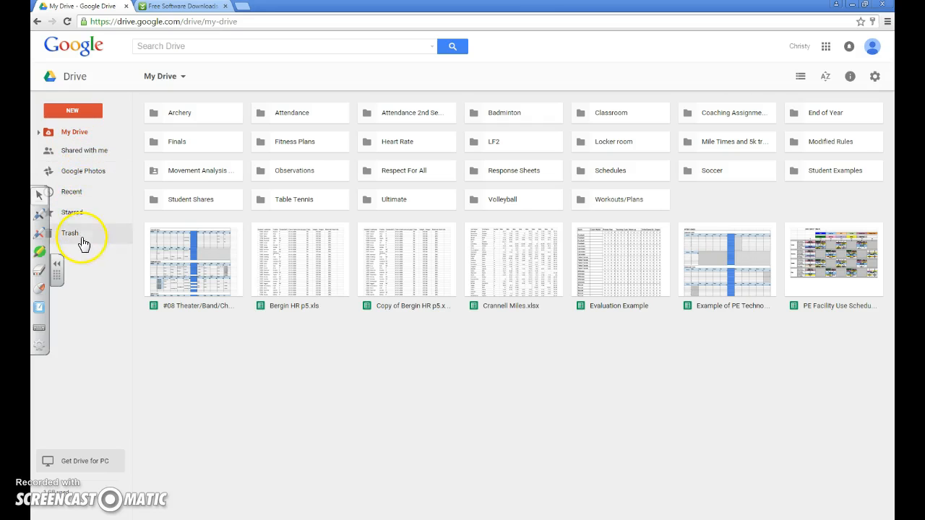
- Create a new Google Docs document and rename it as Example Doc
{"action": "left_click", "coordinate": [73, 112]}
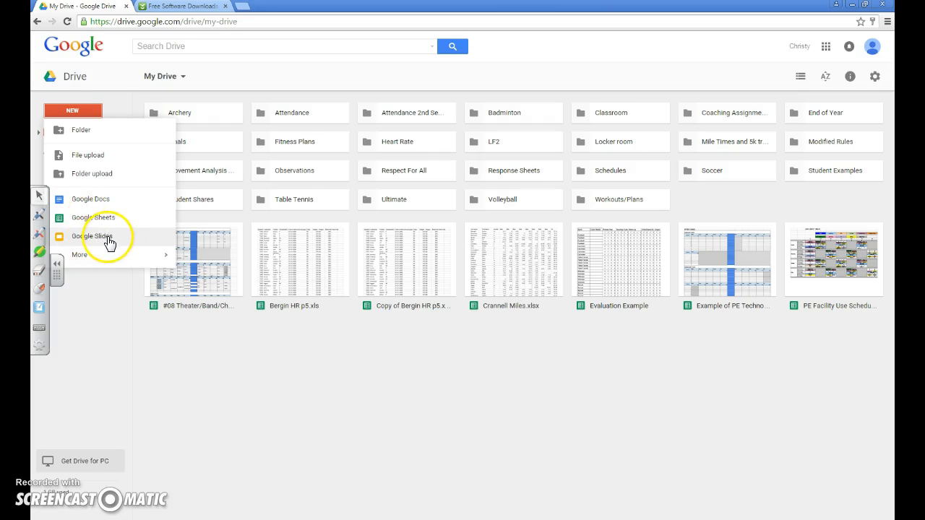
{"action": "mouse_move", "coordinate": [121, 267]}
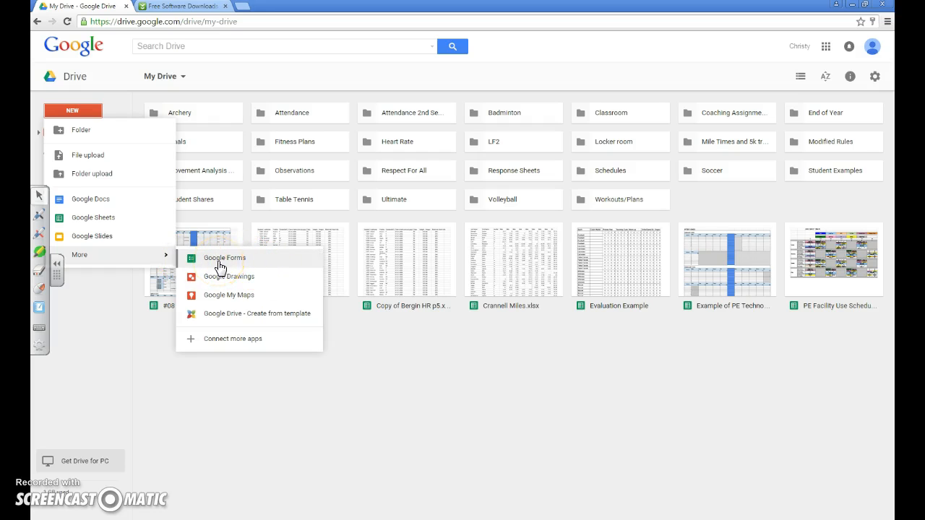
{"action": "left_click", "coordinate": [85, 209]}
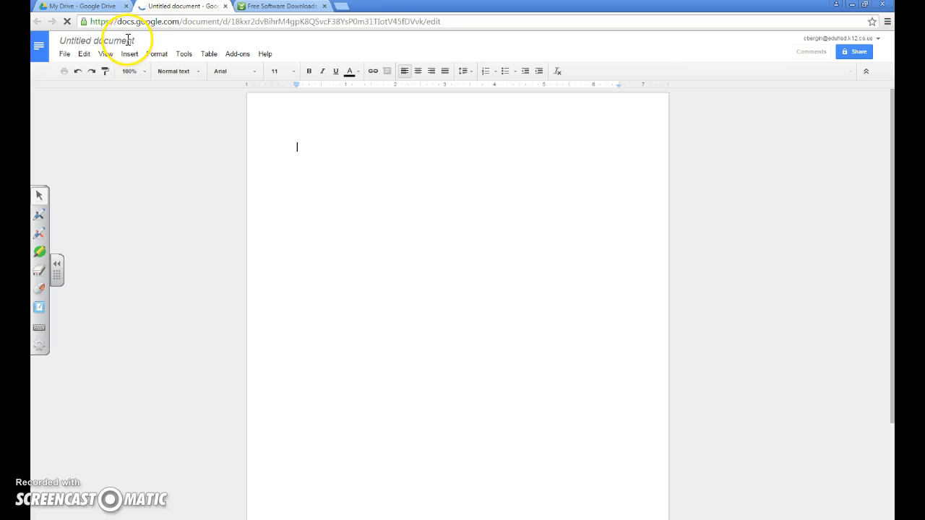
{"action": "left_click", "coordinate": [108, 41]}
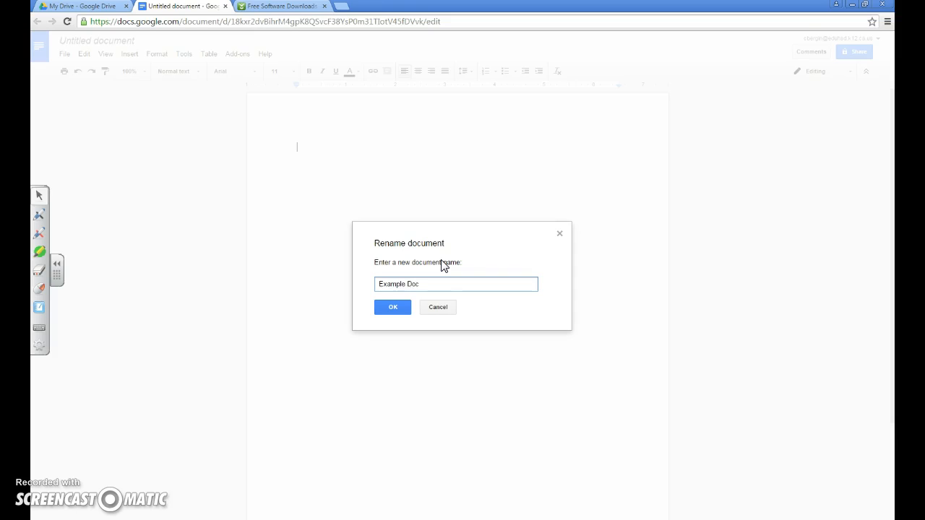
{"action": "left_click", "coordinate": [392, 307]}
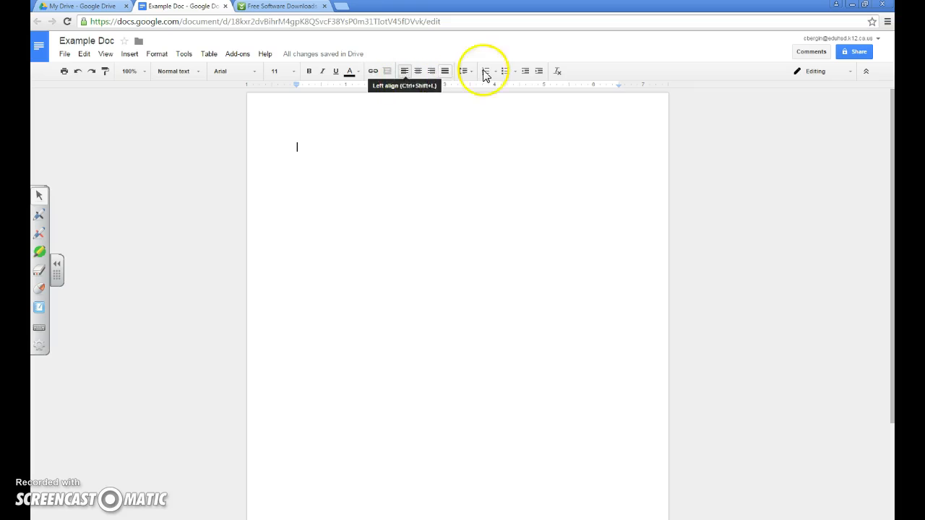
- Open the document's sharing settings and set the permission for invited people to Can view
{"action": "left_click", "coordinate": [864, 56]}
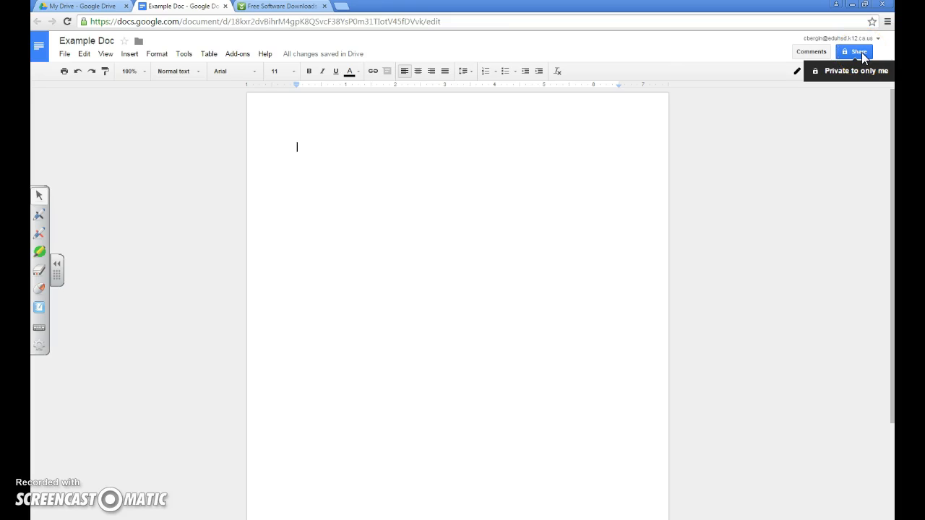
{"action": "left_click", "coordinate": [862, 52]}
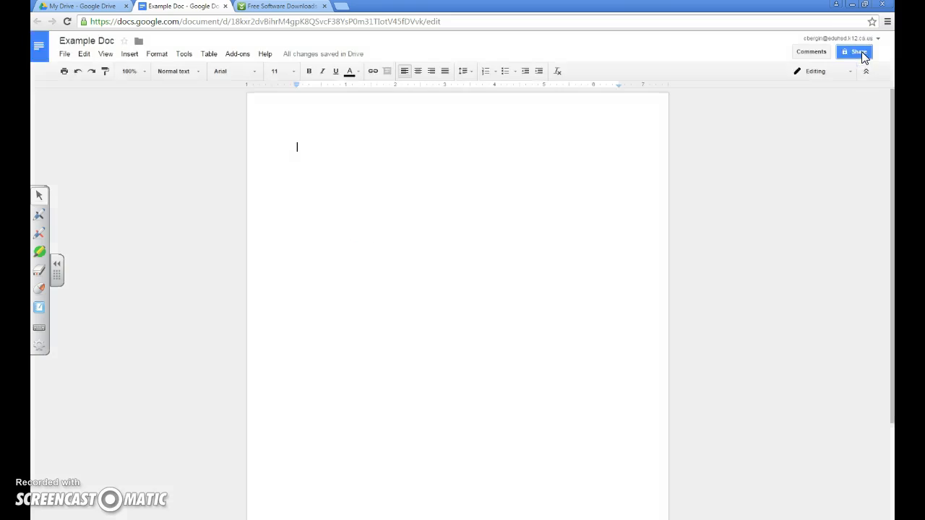
{"action": "left_click", "coordinate": [760, 124]}
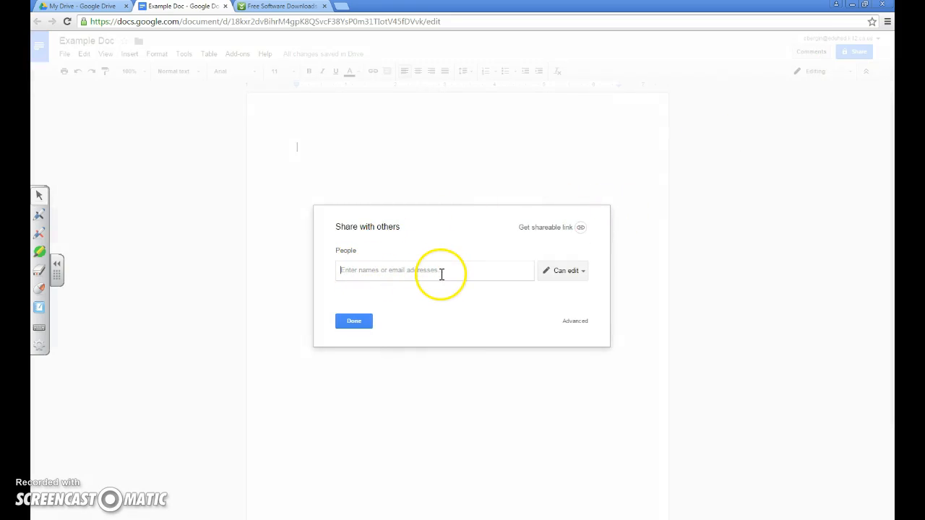
{"action": "left_click", "coordinate": [583, 271]}
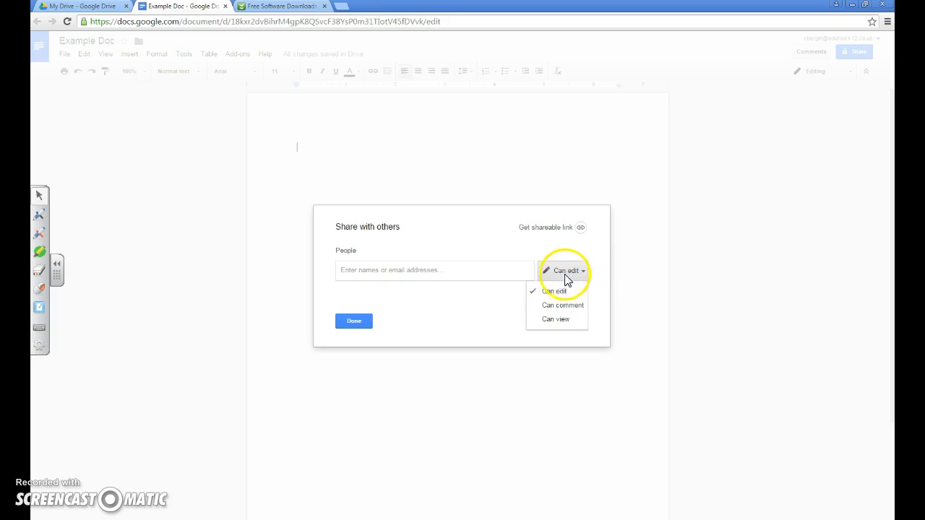
{"action": "left_click", "coordinate": [552, 322]}
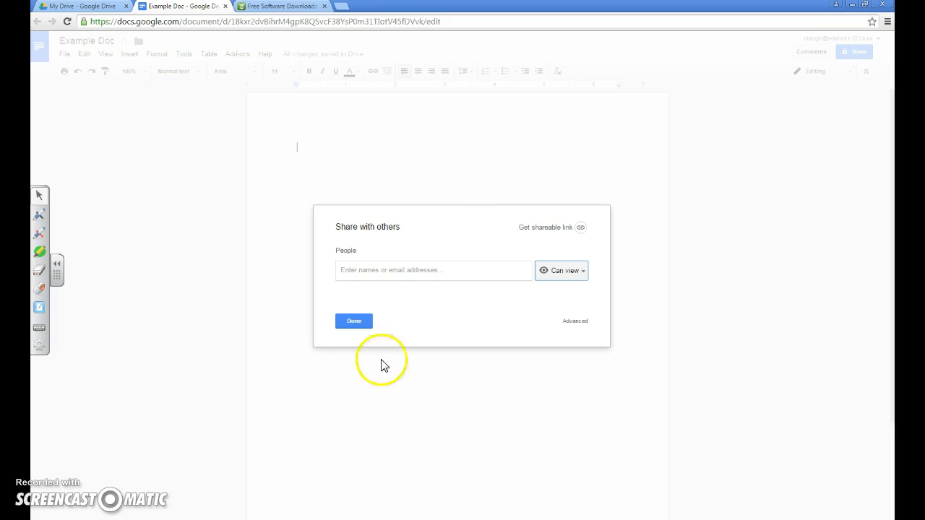
- Try the Anyone with the link option in the advanced link sharing settings, check its access levels, and leave sharing without saving
{"action": "left_click", "coordinate": [578, 322]}
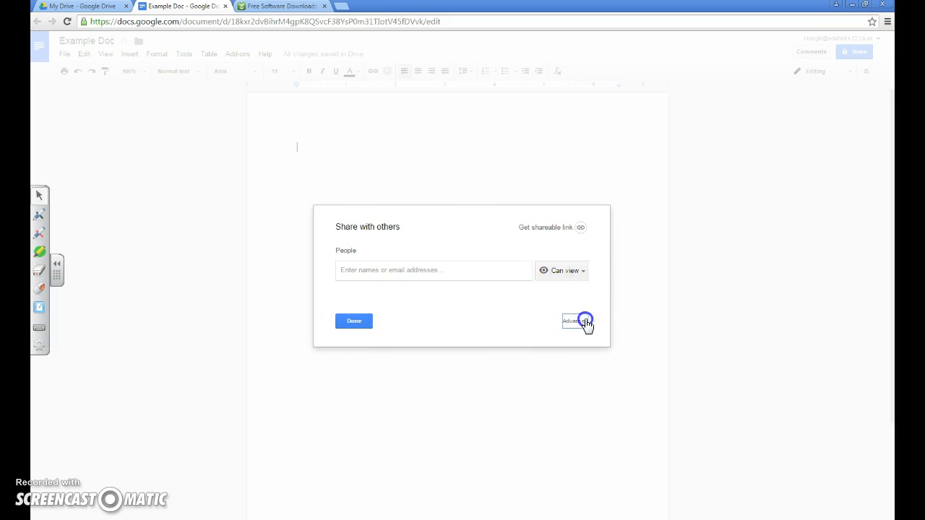
{"action": "left_click", "coordinate": [559, 221]}
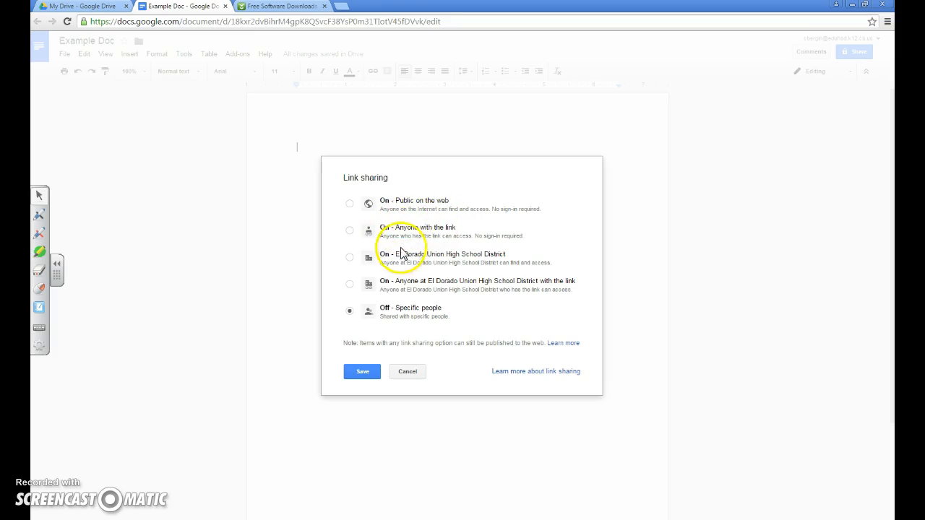
{"action": "left_click", "coordinate": [349, 231]}
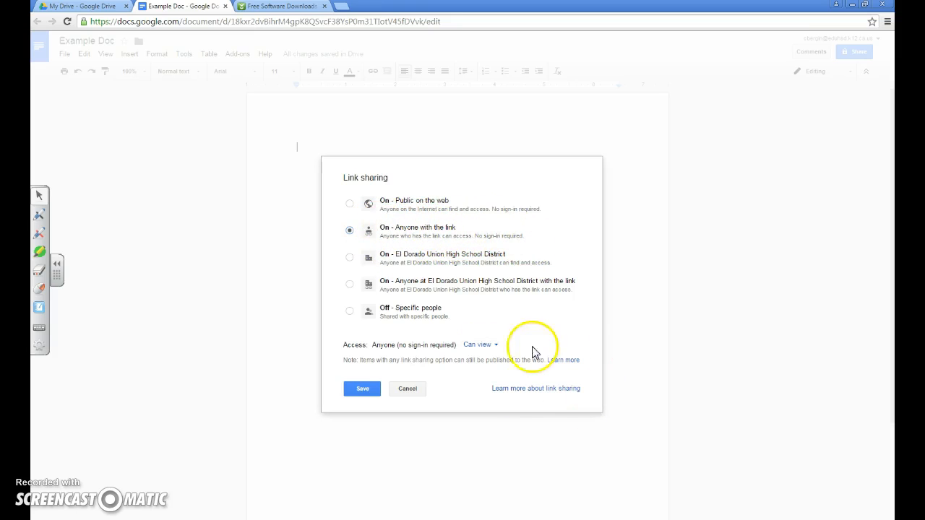
{"action": "left_click", "coordinate": [477, 346]}
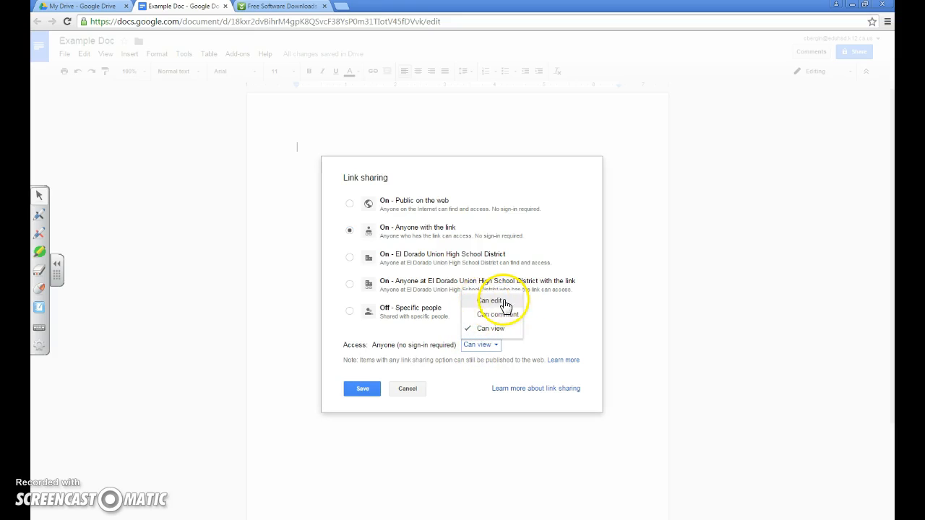
{"action": "left_click", "coordinate": [412, 390]}
{"action": "left_click", "coordinate": [347, 407]}
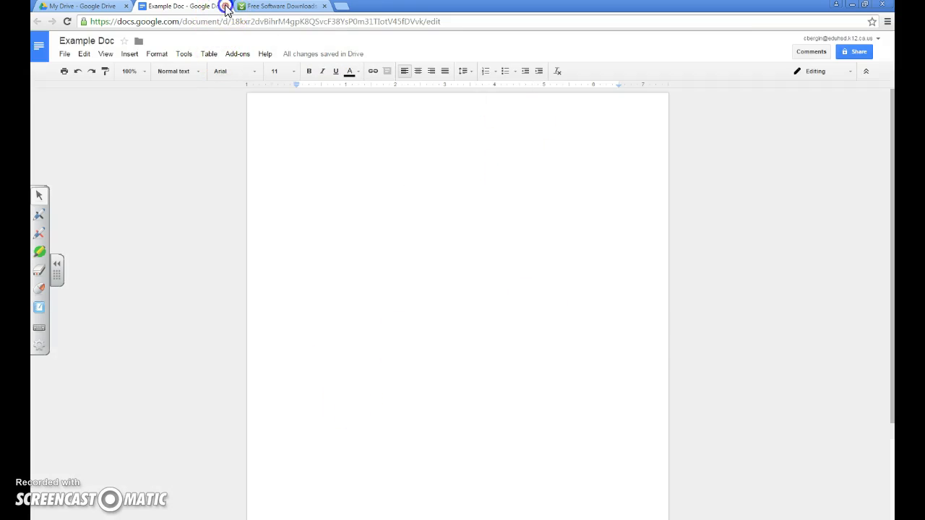
- Close the document and move Example Doc from My Drive into the Soccer folder
{"action": "left_click", "coordinate": [224, 7]}
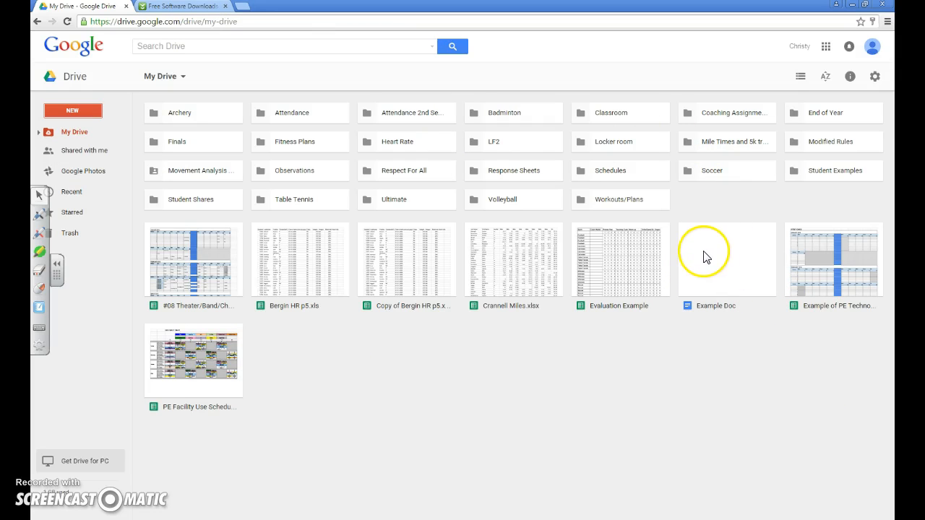
{"action": "left_click", "coordinate": [714, 280]}
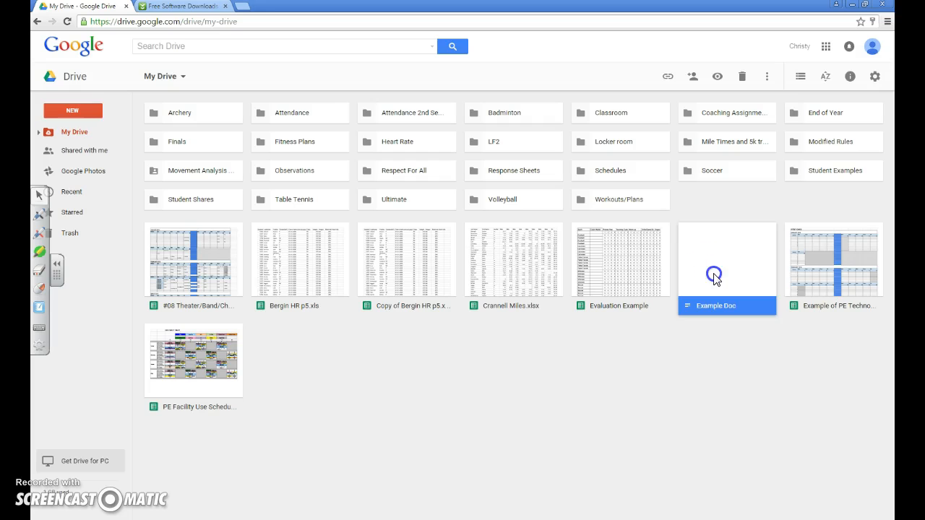
{"action": "left_click_drag", "start_coordinate": [712, 259], "coordinate": [694, 177]}
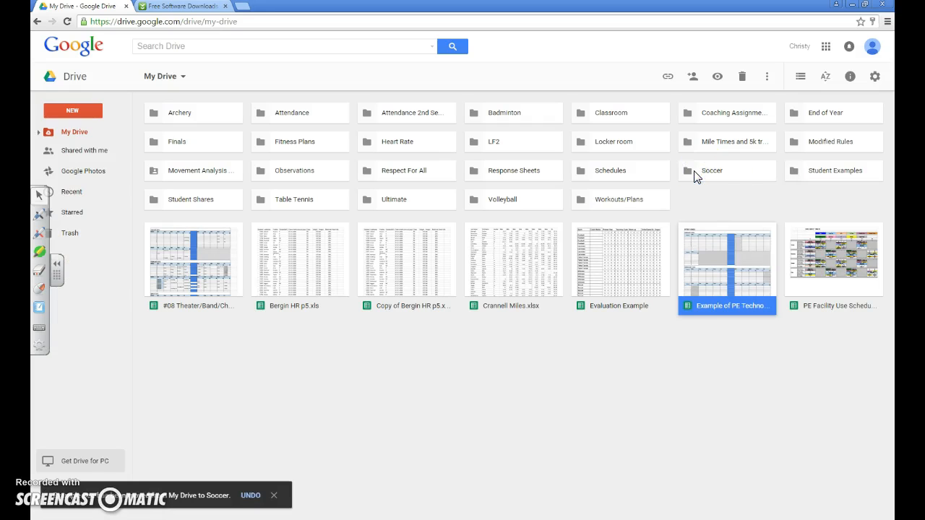
- Upload the teacher's HR p5.xls spreadsheet from the Documents library to My Drive
{"action": "left_click", "coordinate": [75, 109]}
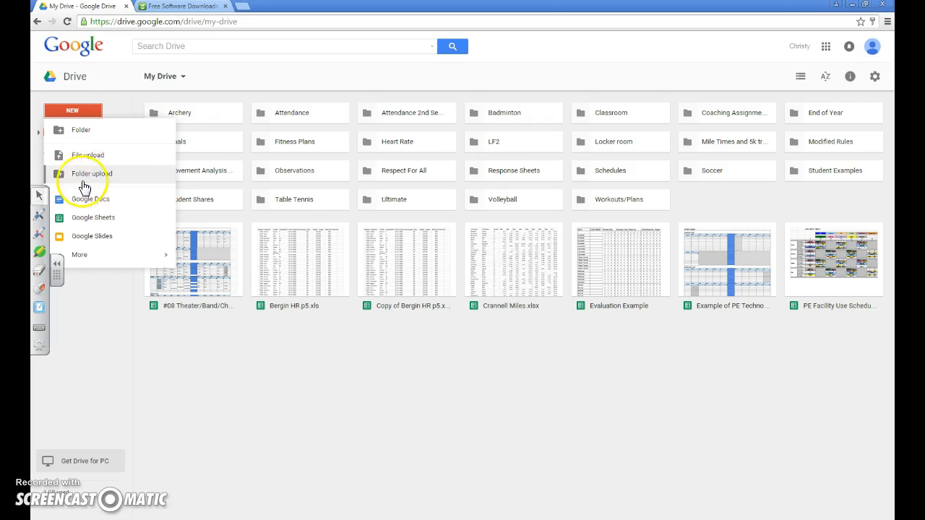
{"action": "left_click", "coordinate": [88, 156]}
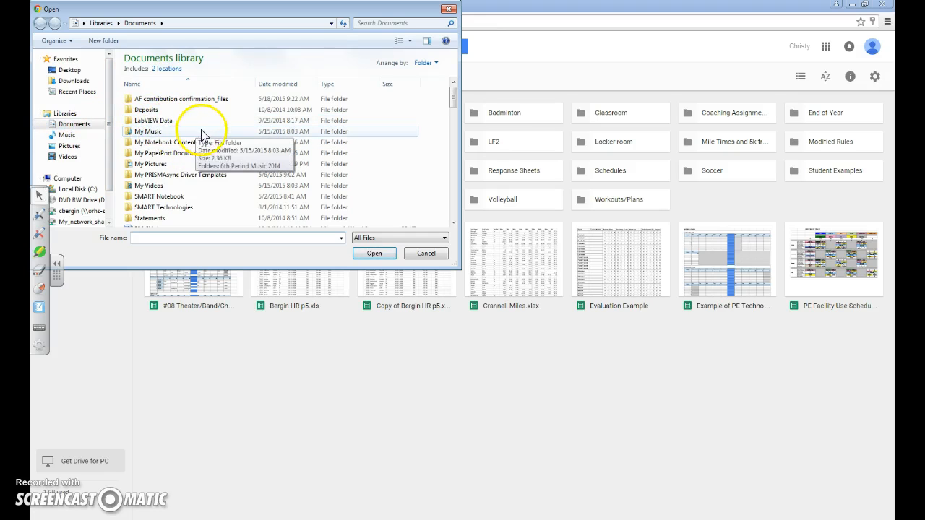
{"action": "left_click_drag", "start_coordinate": [454, 101], "coordinate": [459, 137]}
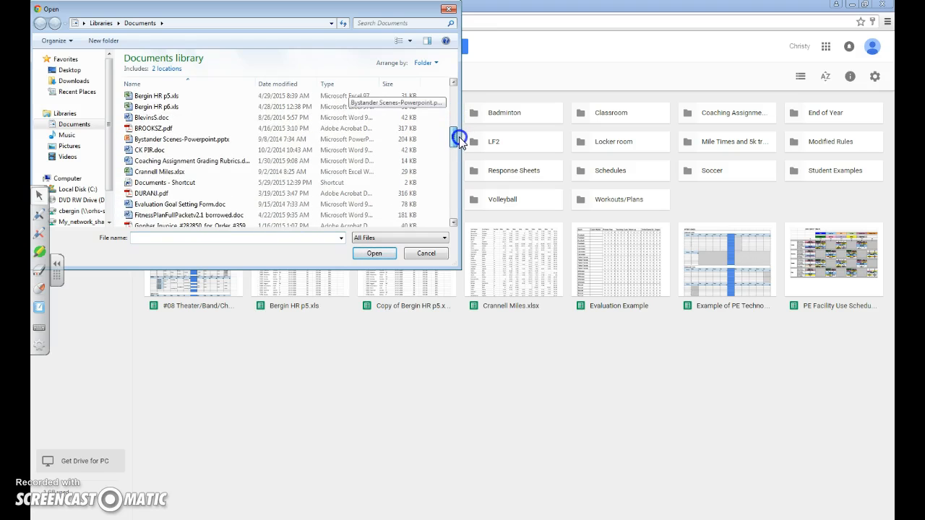
{"action": "left_click", "coordinate": [161, 97]}
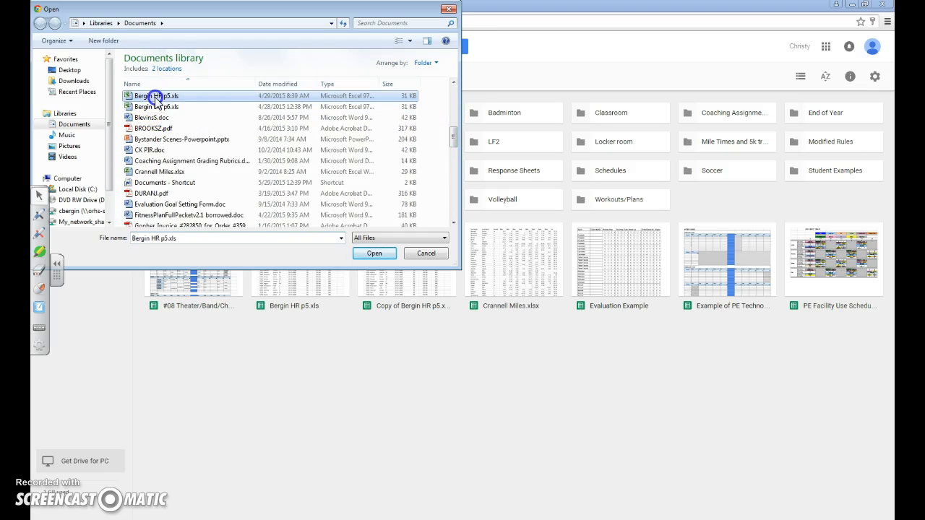
{"action": "left_click", "coordinate": [374, 255]}
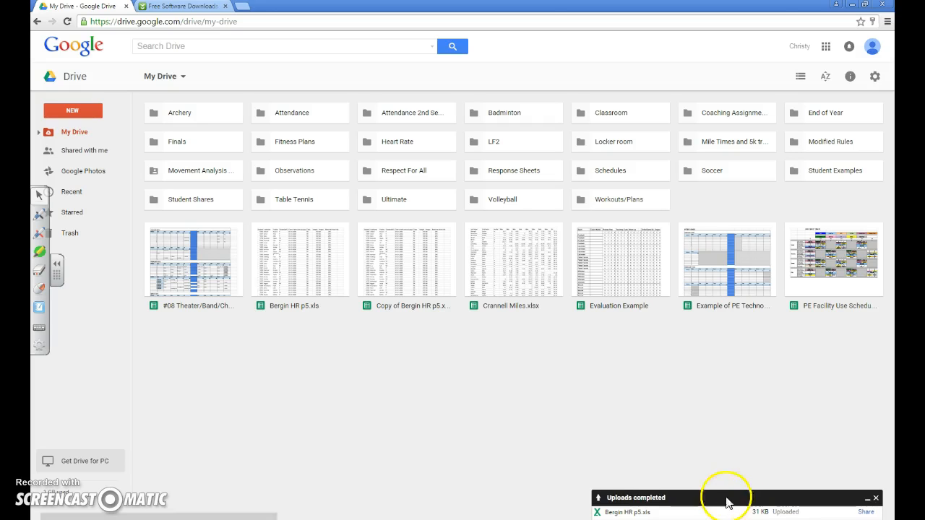
- Preview both pages of the uploaded HR p5 spreadsheet and close the preview
{"action": "double_click", "coordinate": [302, 270]}
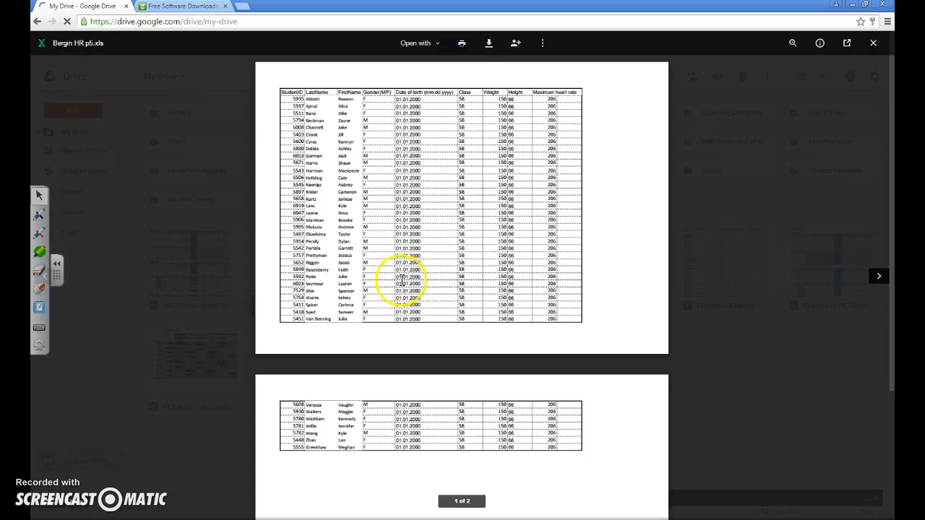
{"action": "scroll", "coordinate": [434, 190], "scroll_direction": "down", "scroll_amount": 2}
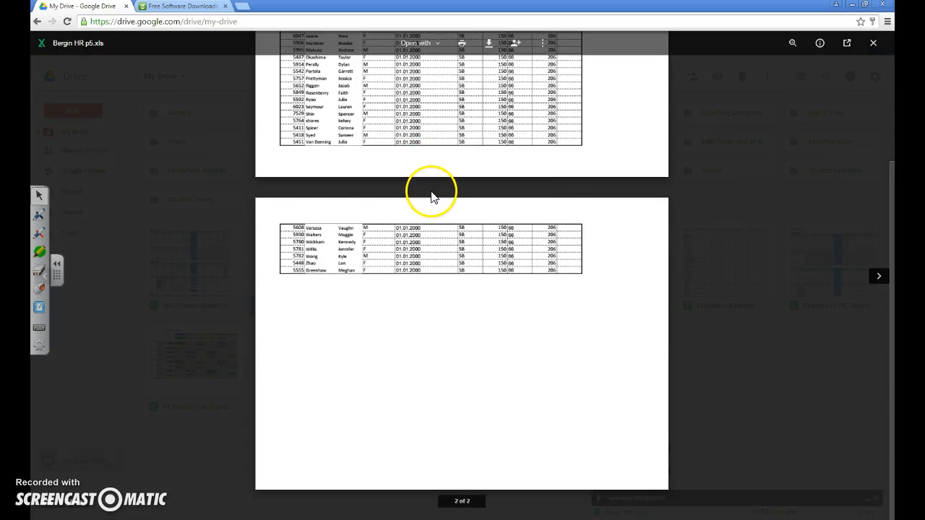
{"action": "scroll", "coordinate": [430, 195], "scroll_direction": "up", "scroll_amount": 2}
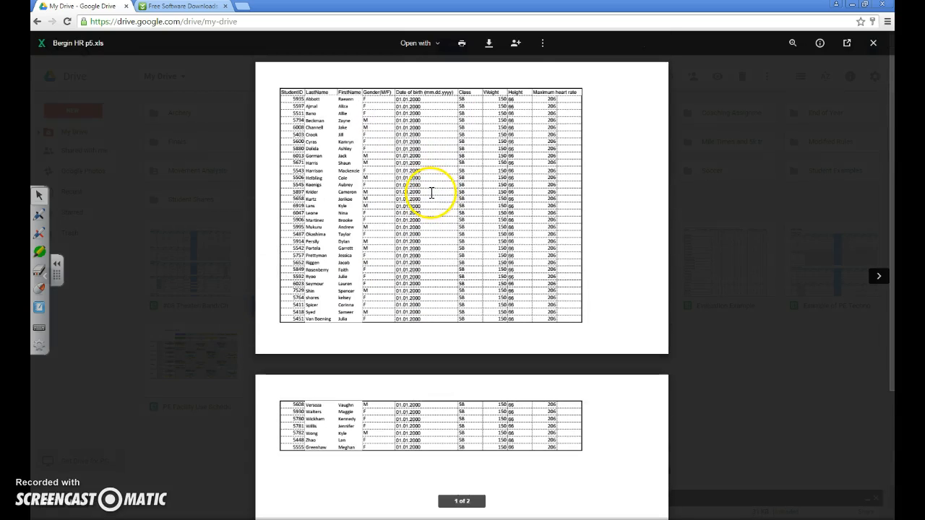
{"action": "left_click", "coordinate": [873, 42]}
- Open the uploaded HR p5 spreadsheet with Google Sheets
{"action": "right_click", "coordinate": [298, 265]}
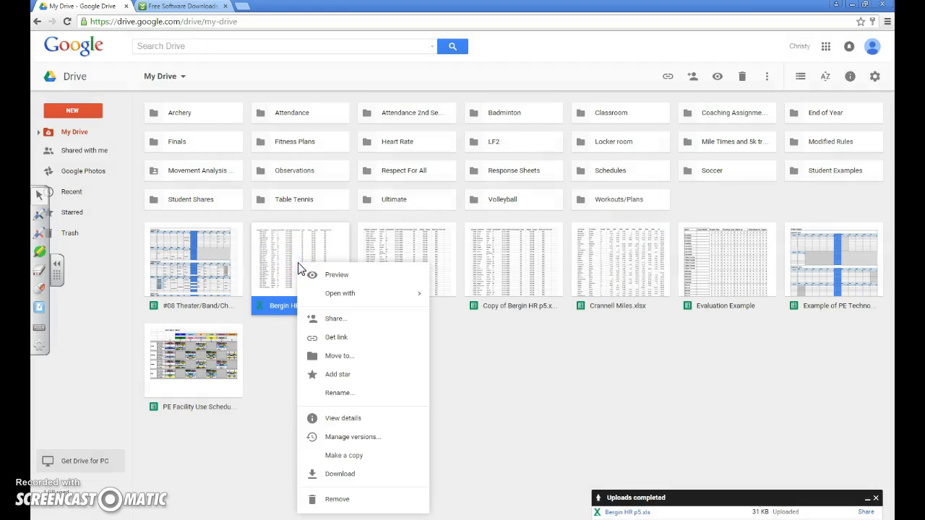
{"action": "mouse_move", "coordinate": [324, 294]}
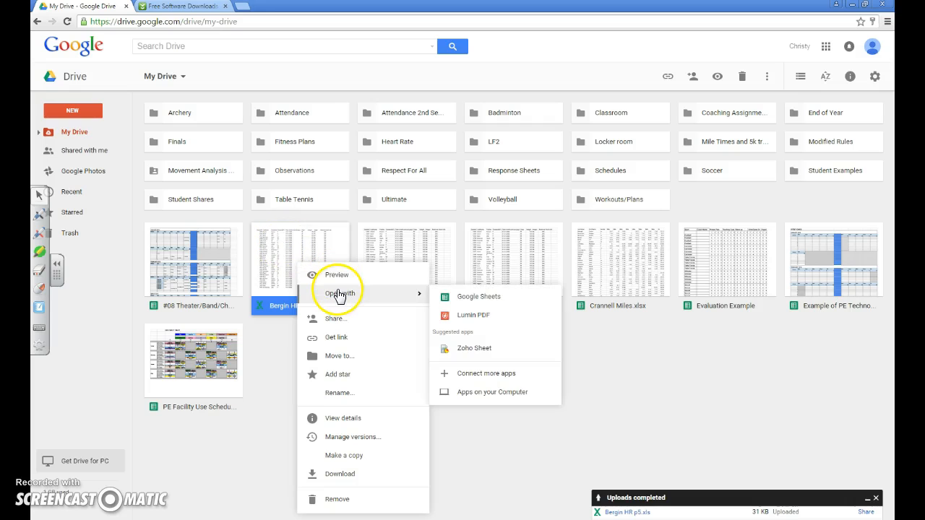
{"action": "left_click", "coordinate": [474, 296]}
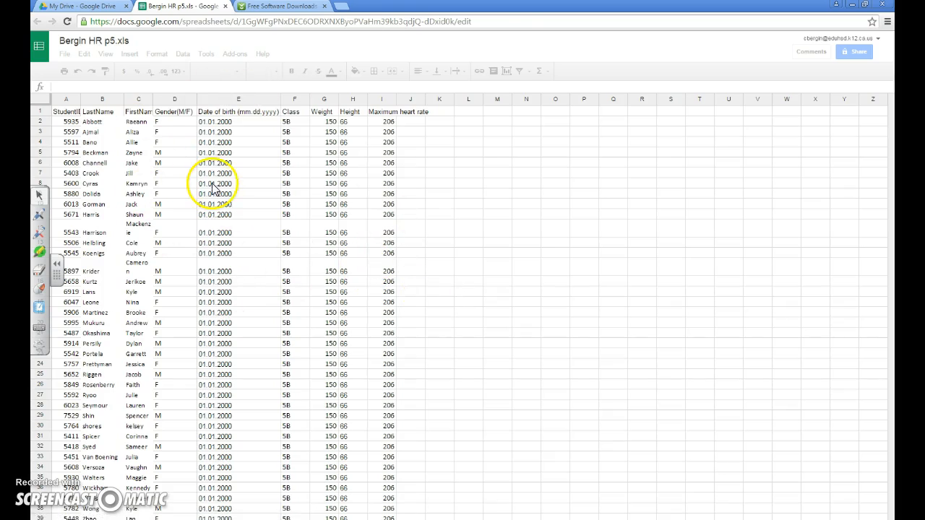
- Close the converted HR p5 spreadsheet and remove the original Excel version of the file from My Drive
{"action": "left_click", "coordinate": [167, 124]}
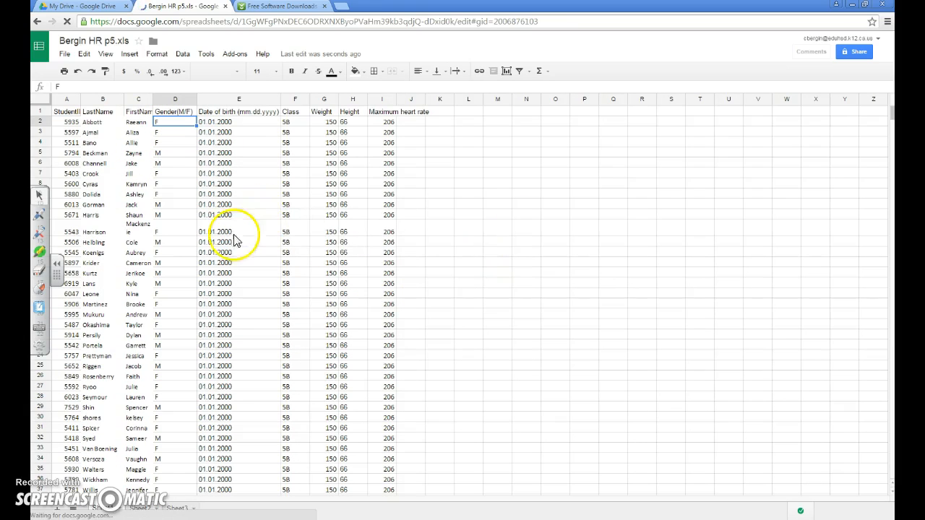
{"action": "left_click", "coordinate": [186, 205]}
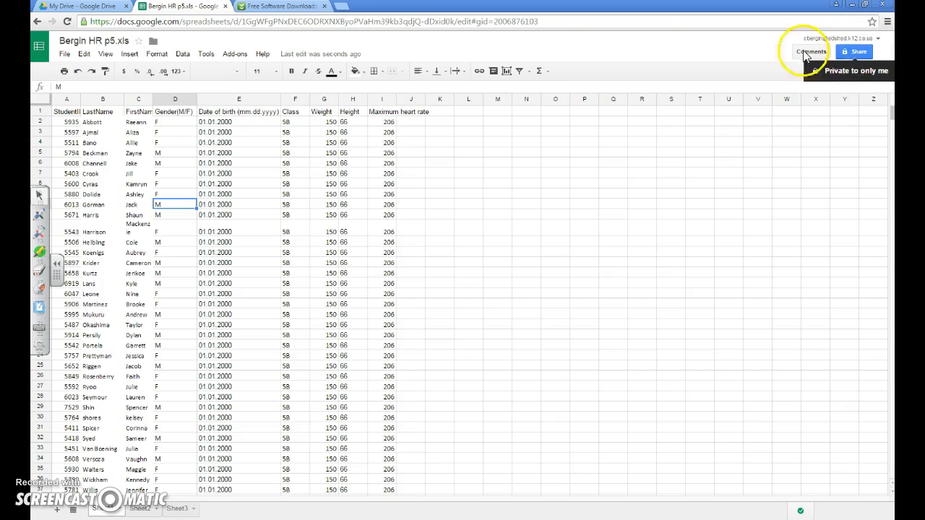
{"action": "left_click", "coordinate": [227, 7]}
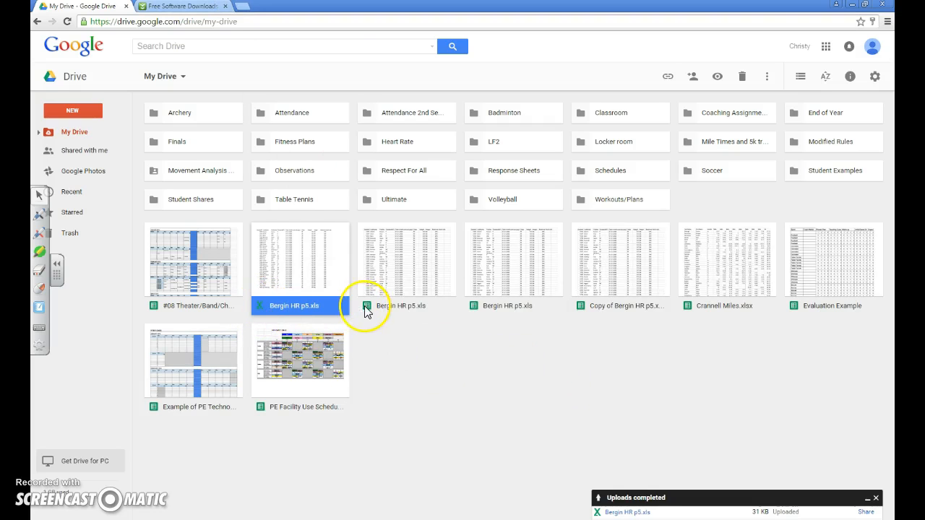
{"action": "right_click", "coordinate": [311, 263]}
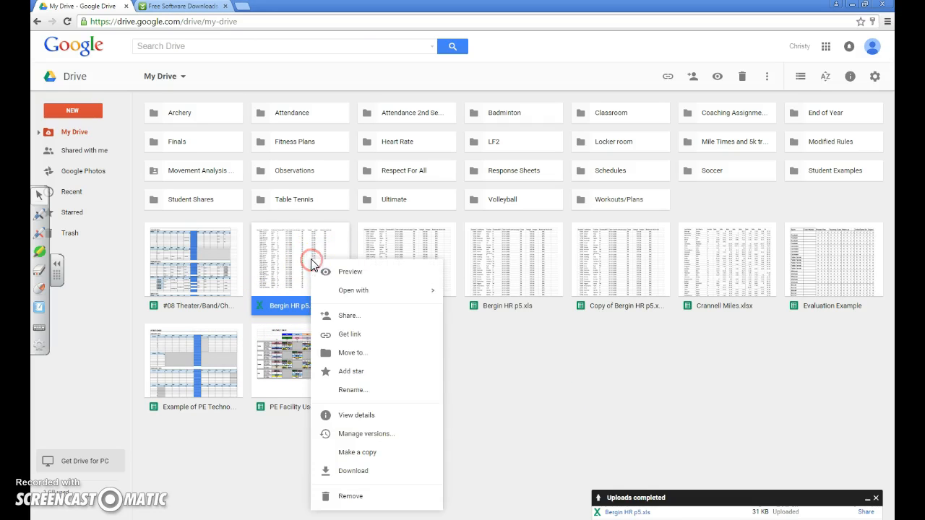
{"action": "left_click", "coordinate": [342, 499]}
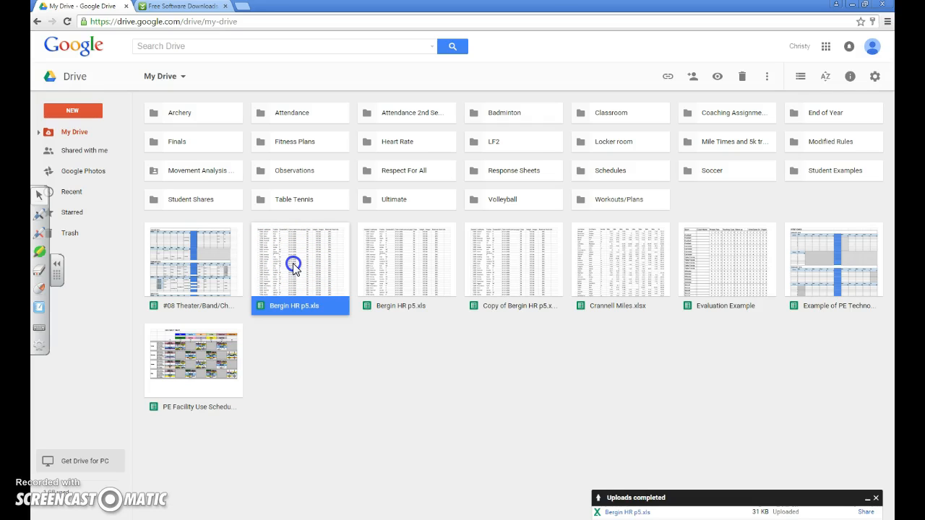
- Move the HR p5 Google Sheets file into the Heart Rate folder and make a copy of it there
{"action": "left_click_drag", "start_coordinate": [293, 266], "coordinate": [396, 146]}
{"action": "double_click", "coordinate": [402, 143]}
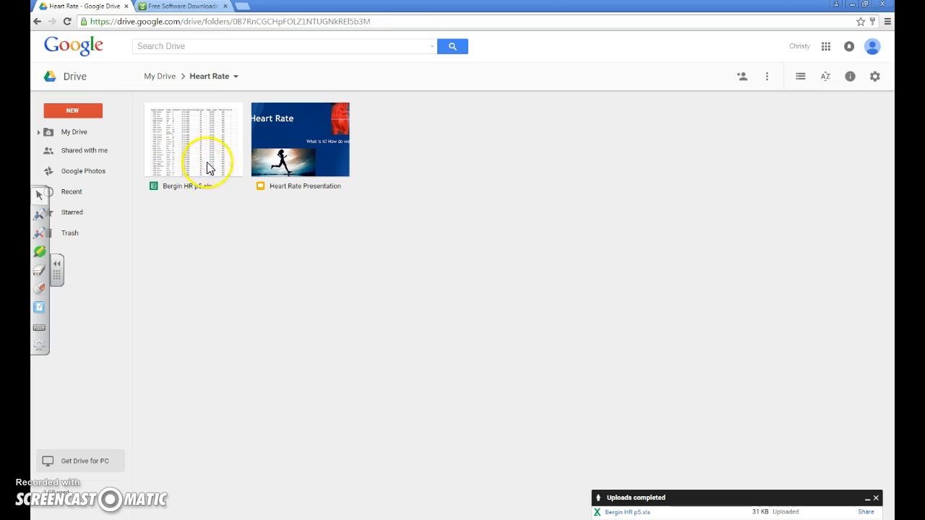
{"action": "right_click", "coordinate": [177, 140]}
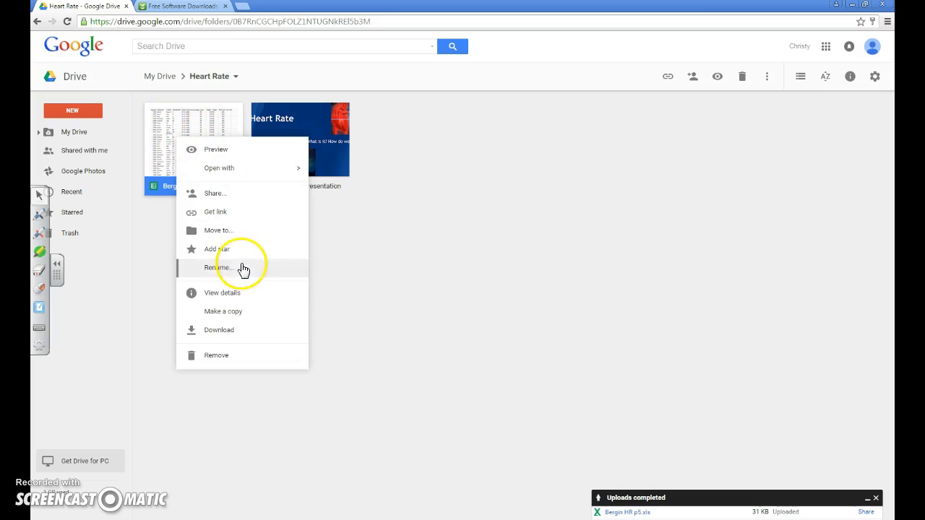
{"action": "left_click", "coordinate": [253, 313]}
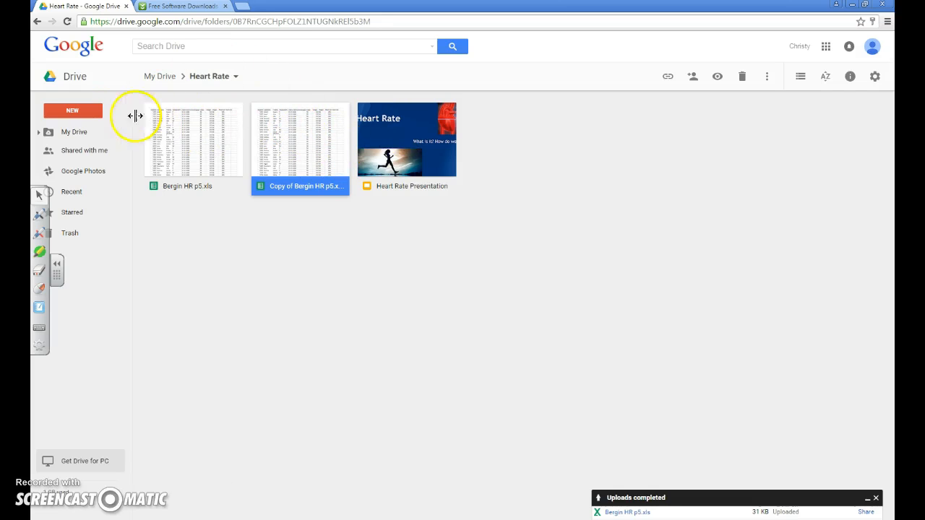
- Return to My Drive, select the Miles.xlsx spreadsheet and review the file actions available for it, including the Open with choices
{"action": "left_click", "coordinate": [74, 131]}
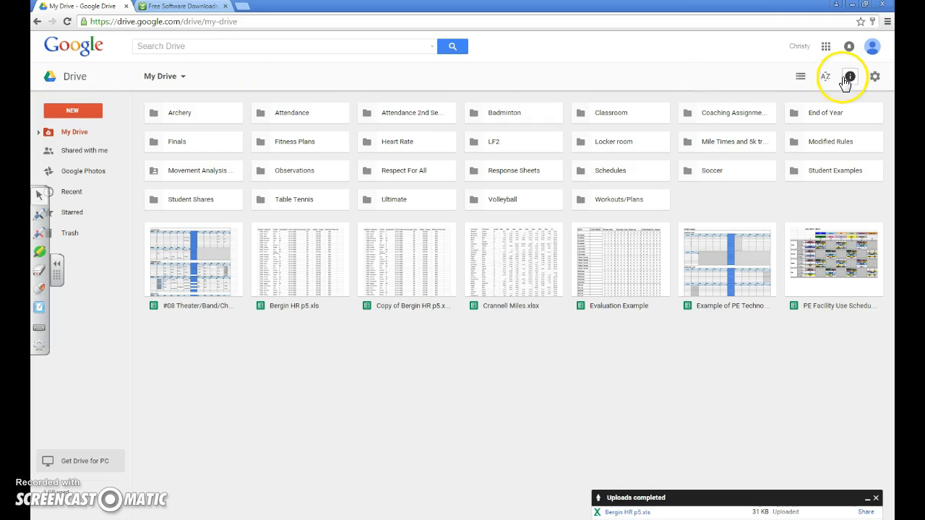
{"action": "left_click", "coordinate": [506, 285]}
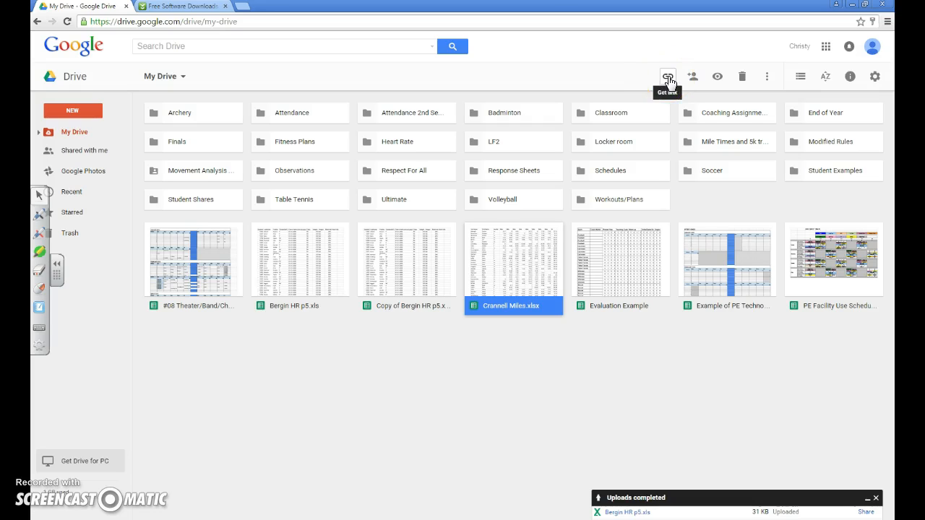
{"action": "left_click", "coordinate": [693, 78]}
{"action": "left_click", "coordinate": [698, 82]}
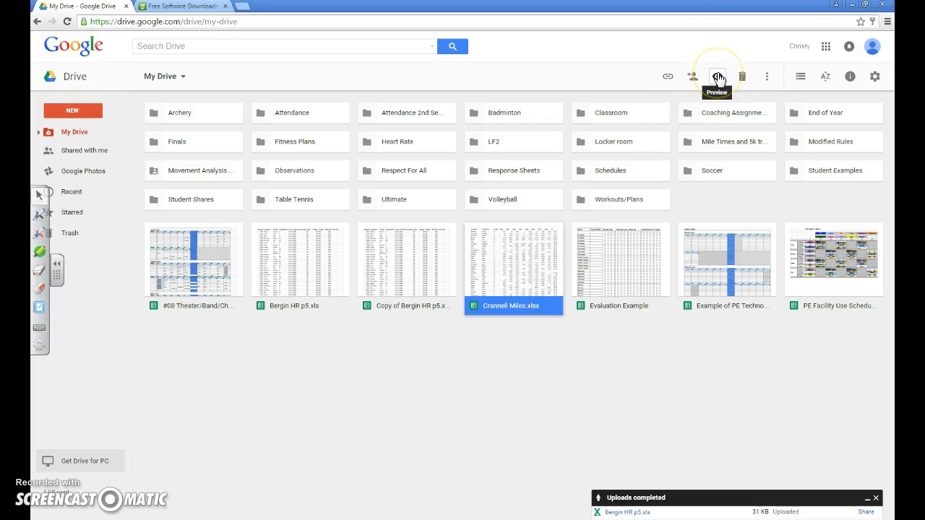
{"action": "left_click", "coordinate": [742, 80]}
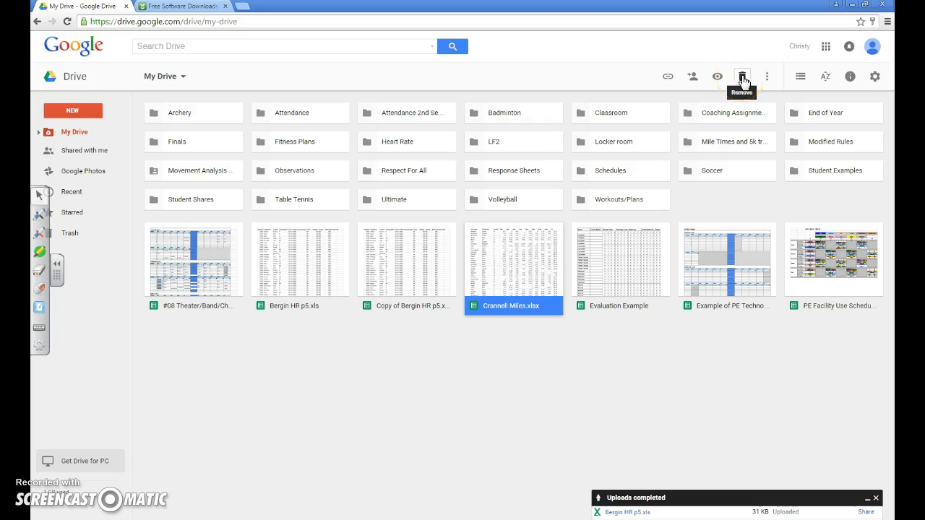
{"action": "left_click", "coordinate": [768, 77]}
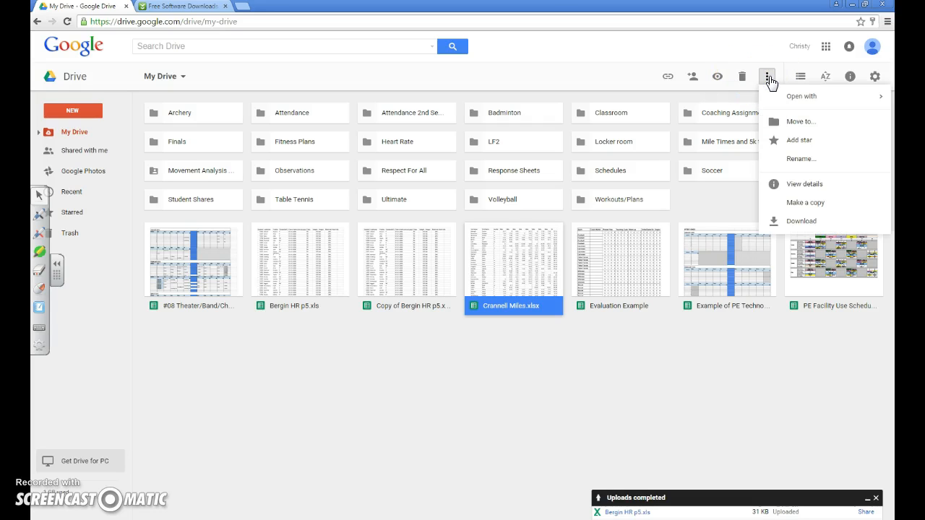
{"action": "left_click", "coordinate": [791, 102]}
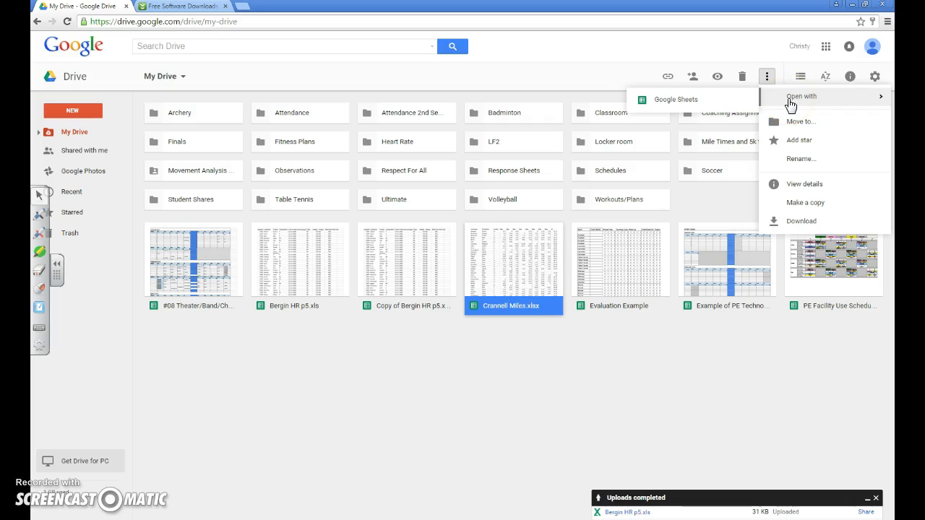